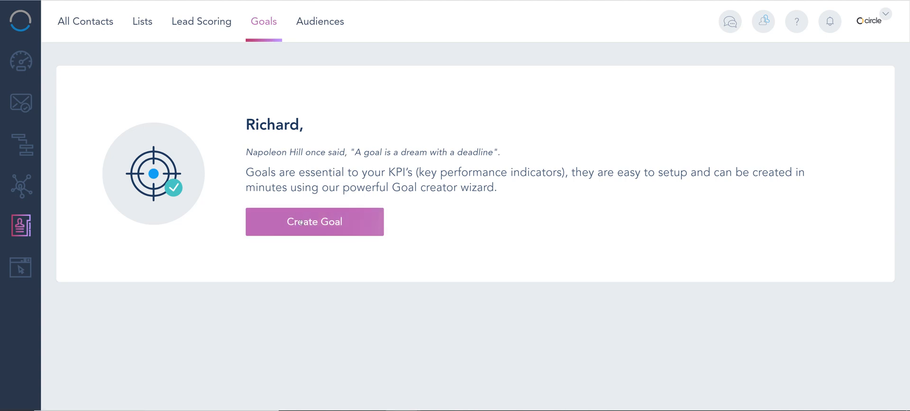
click(301, 214)
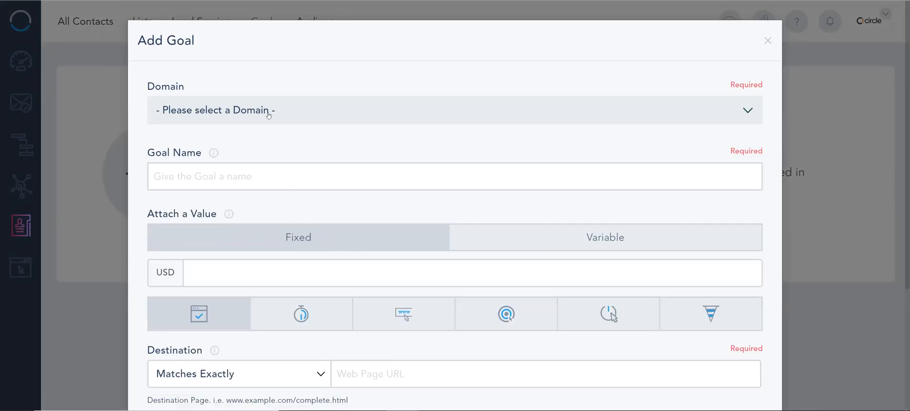
click(269, 115)
click(233, 156)
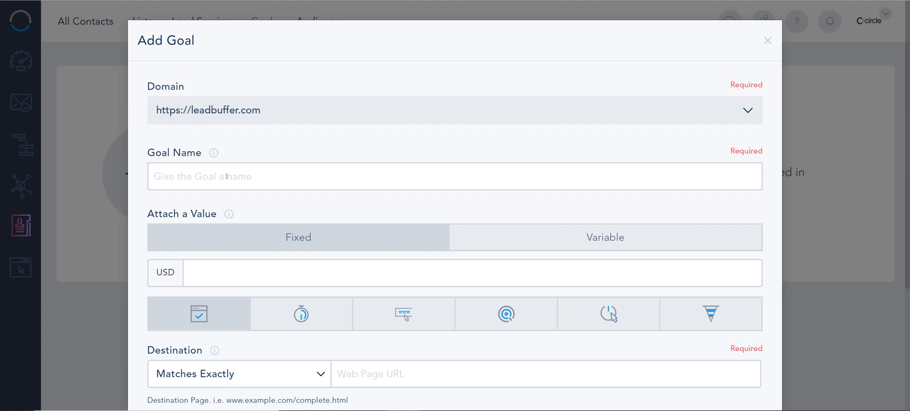
Name the goal "completed form".
click(223, 177)
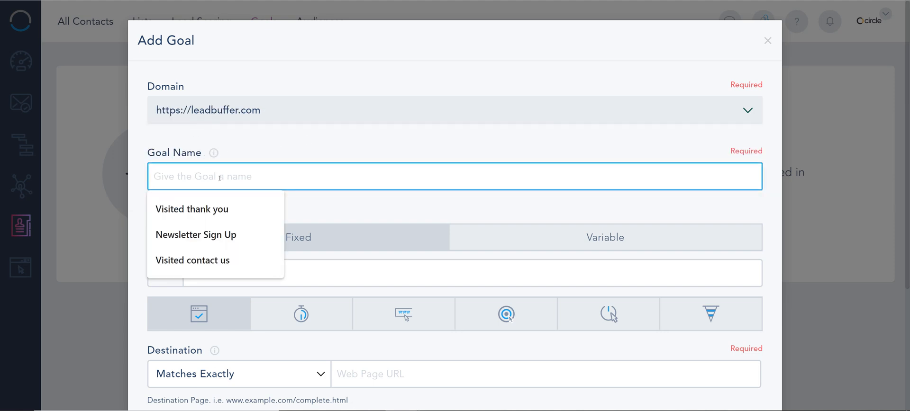
key(Return)
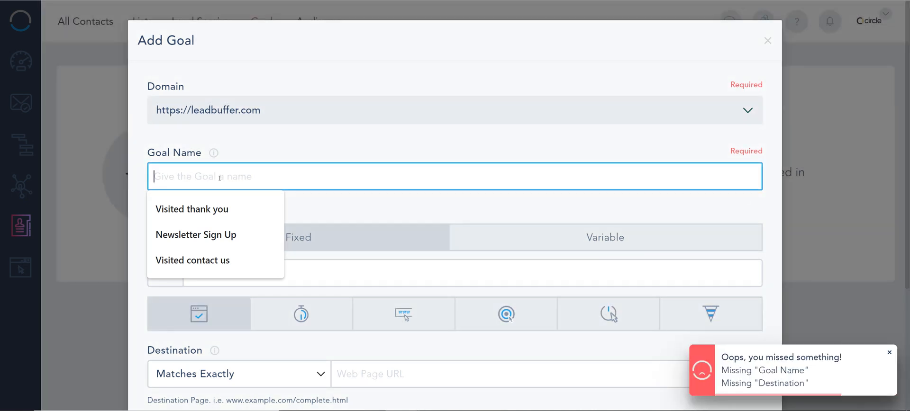
text(Visite)
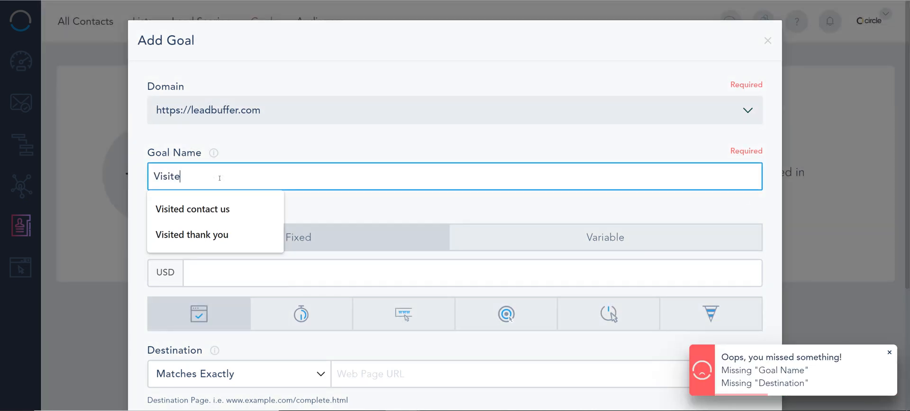
key(ctrl+a)
text(comp)
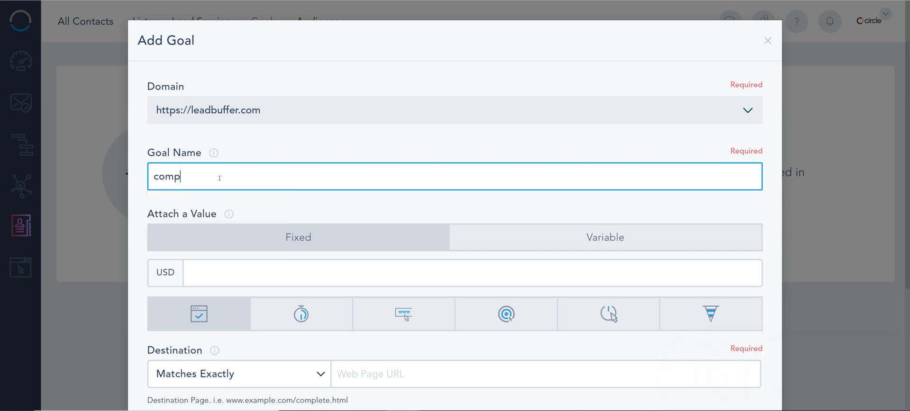
text(leted form)
Try a fixed goal value of 10 USD and clear it again.
scroll(496, 207, down, 1)
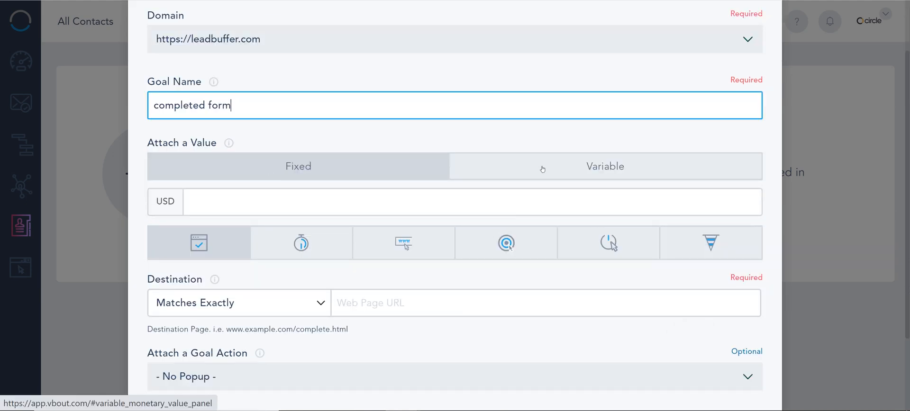
click(216, 196)
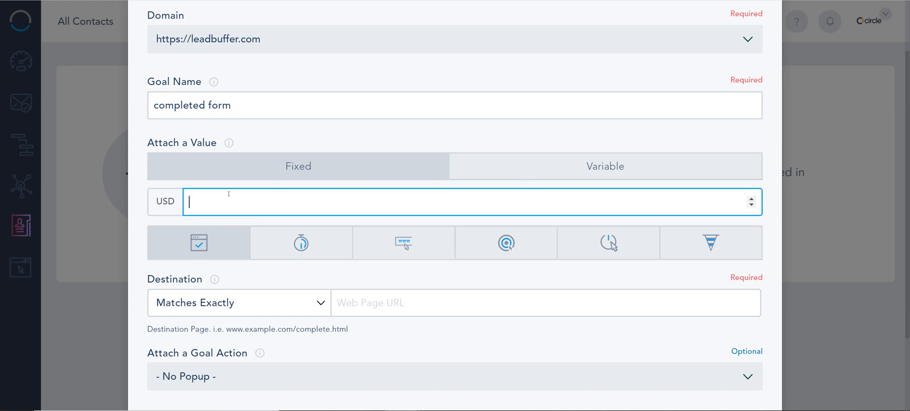
text(10)
key(BackSpace)
key(BackSpace)
Examine the variable goal value's tracking script and its dynamic amount placeholder, and return to the fixed value option.
click(473, 179)
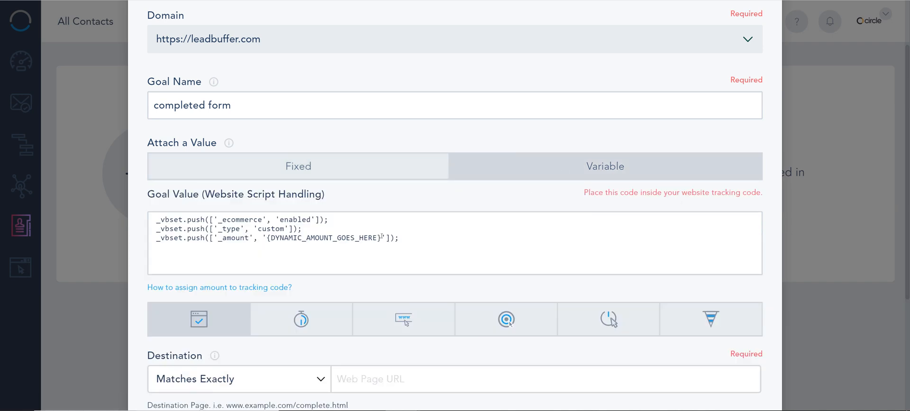
drag(382, 238, 270, 238)
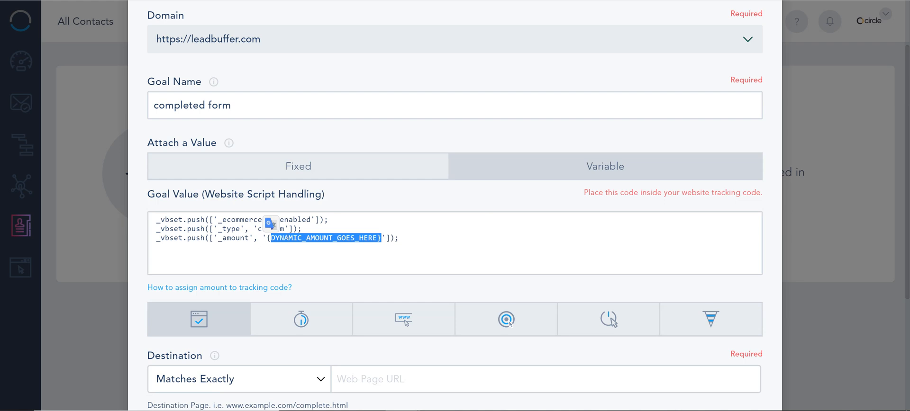
click(313, 268)
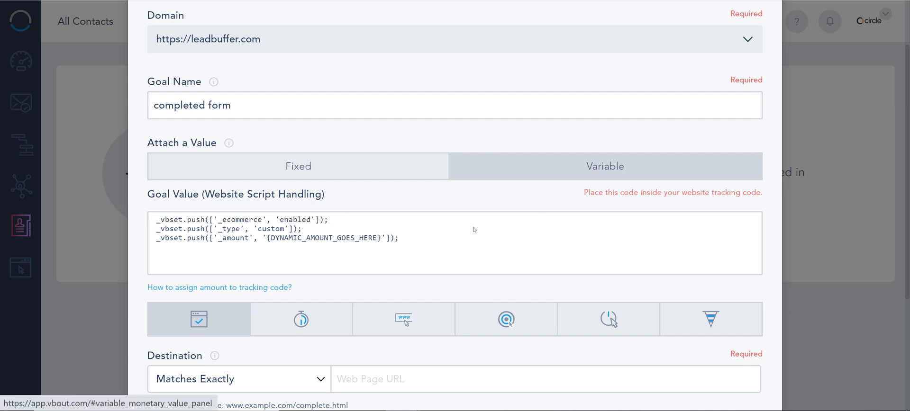
drag(382, 237, 266, 248)
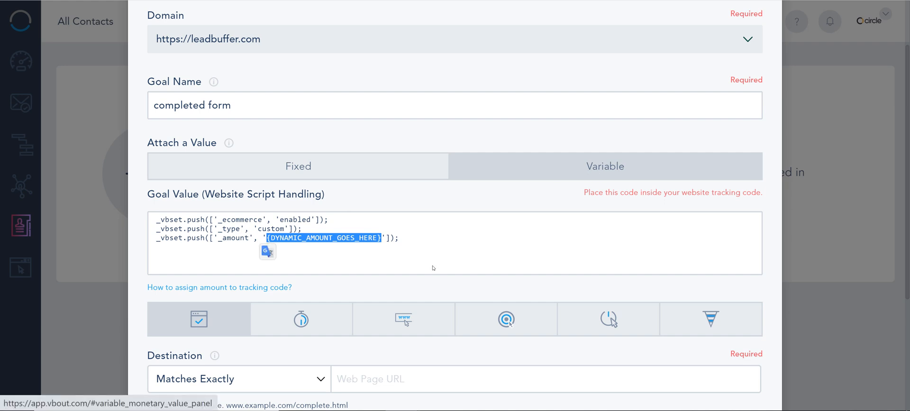
click(311, 166)
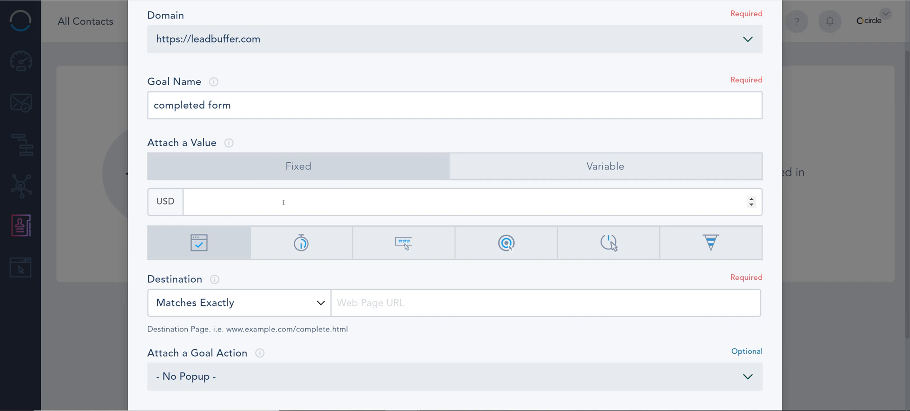
Review the settings for the duration, number of pages, PPC referral network and triggered event goal types, including watched videos.
scroll(284, 203, down, 2)
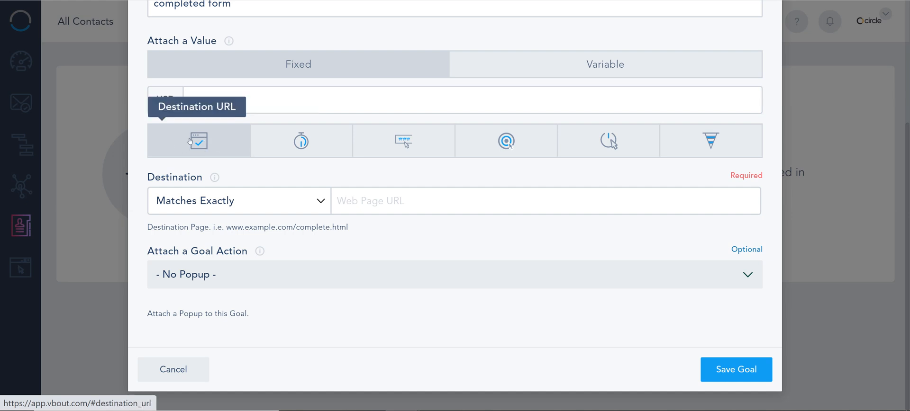
click(297, 149)
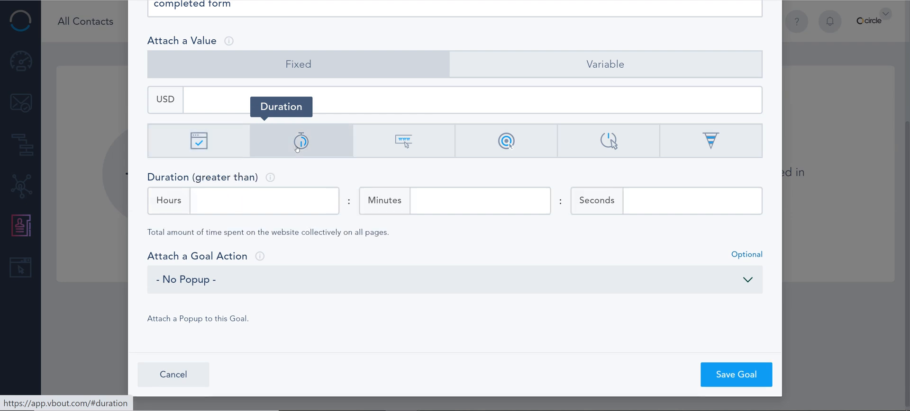
click(411, 144)
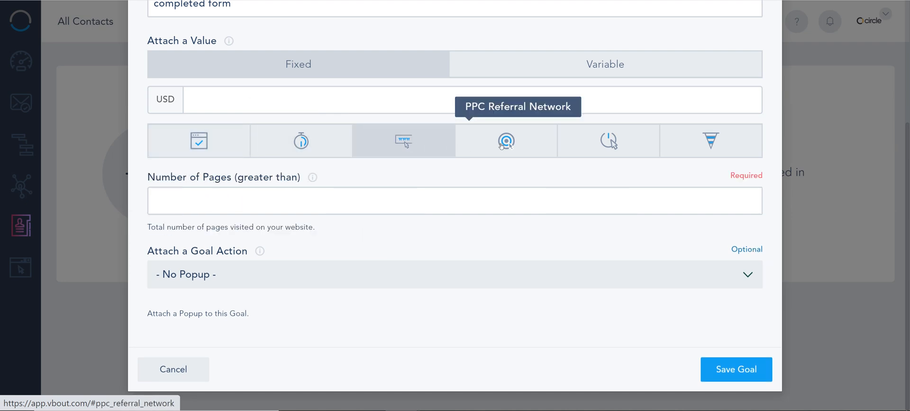
click(514, 146)
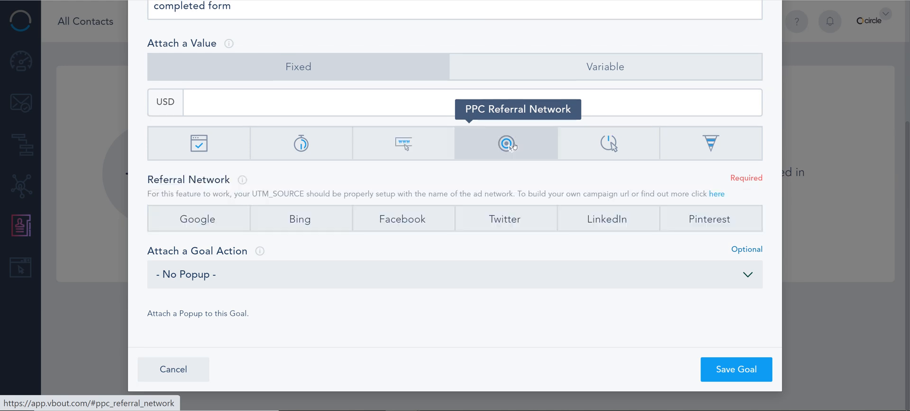
click(611, 148)
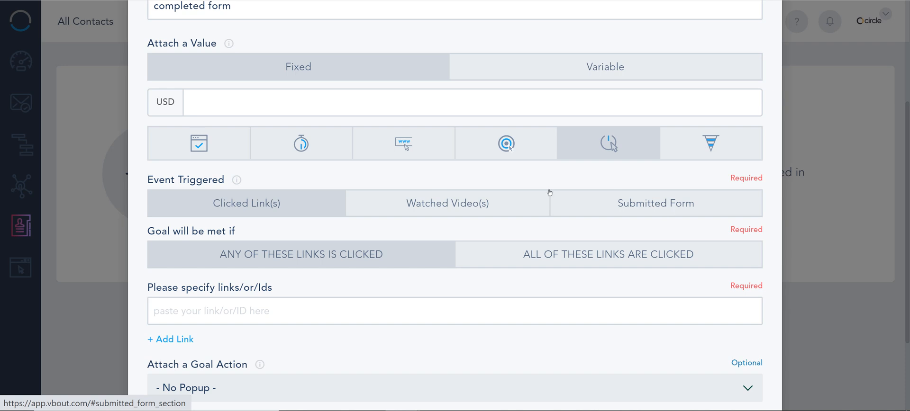
click(439, 198)
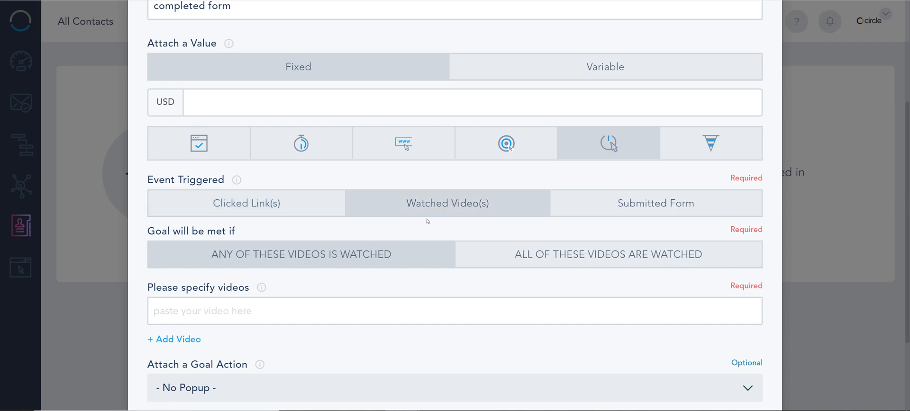
Make the goal a Funnel Tracking goal with step 1 named "Cart page", tracking visits to pages containing /cart.
click(704, 155)
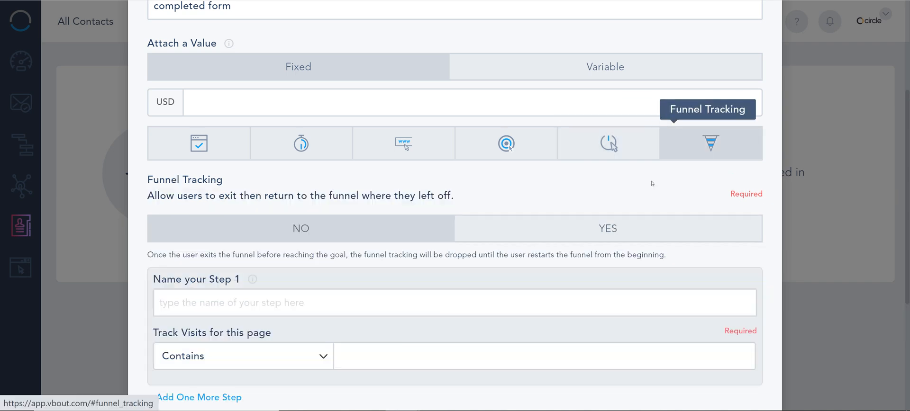
scroll(302, 297, down, 2)
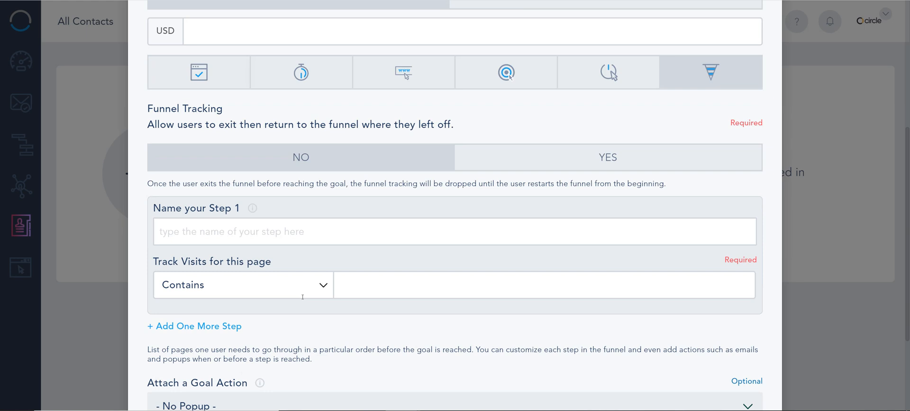
click(288, 236)
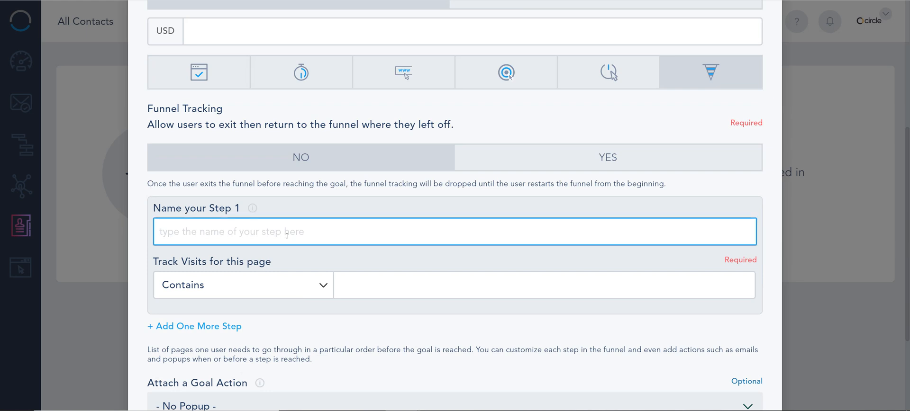
text(Cart page)
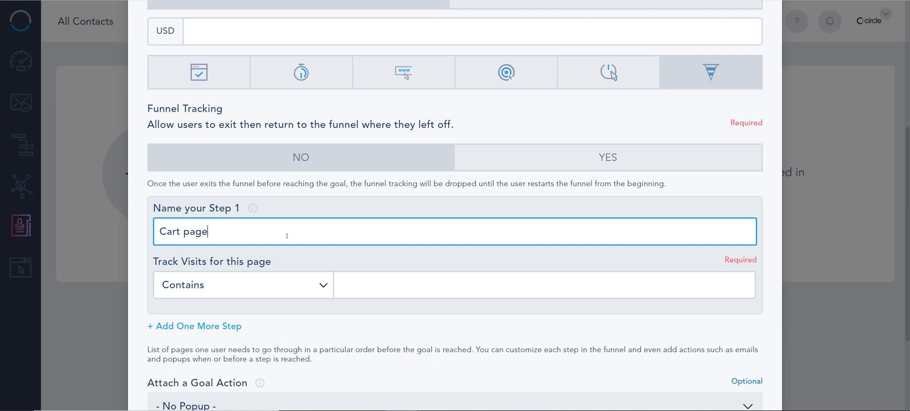
click(268, 284)
click(342, 284)
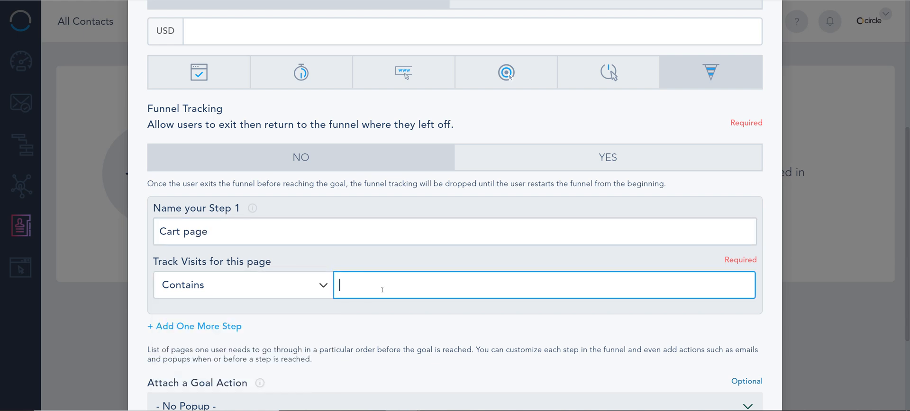
text(/cart)
Add a second funnel step named "Checkout" that tracks visits to pages containing /checkout.
scroll(422, 313, down, 3)
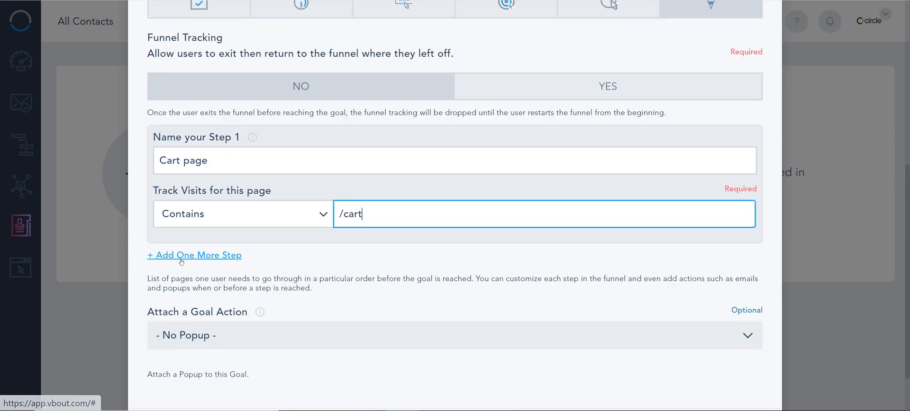
click(199, 255)
scroll(375, 268, down, 3)
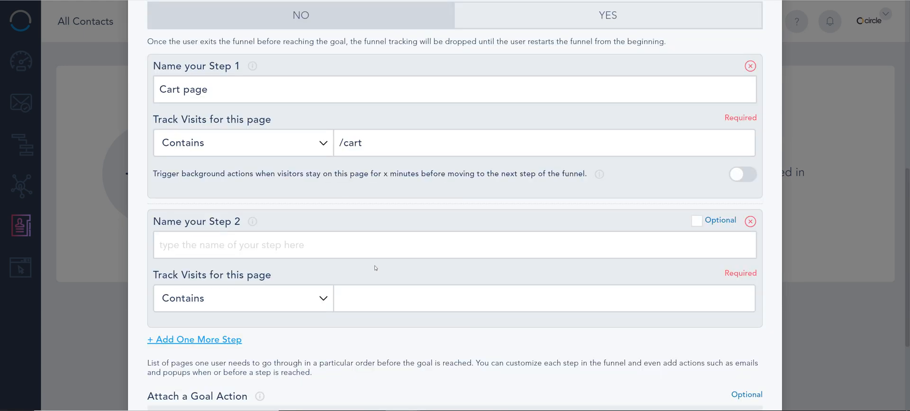
click(337, 240)
text(Checkout)
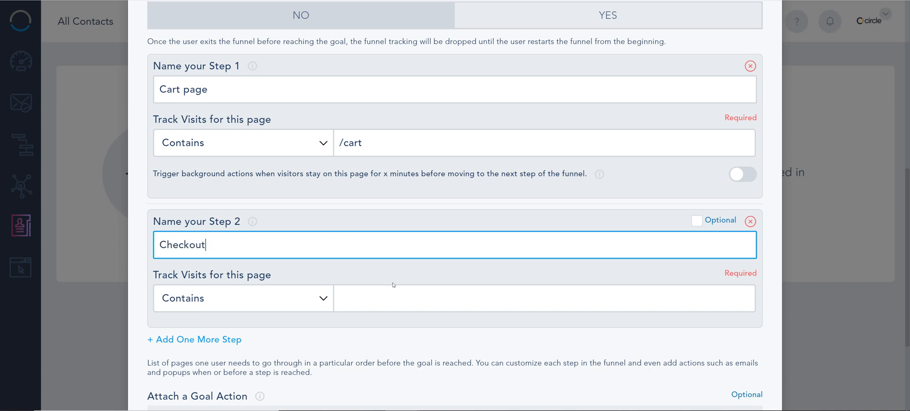
click(393, 298)
text(/ch)
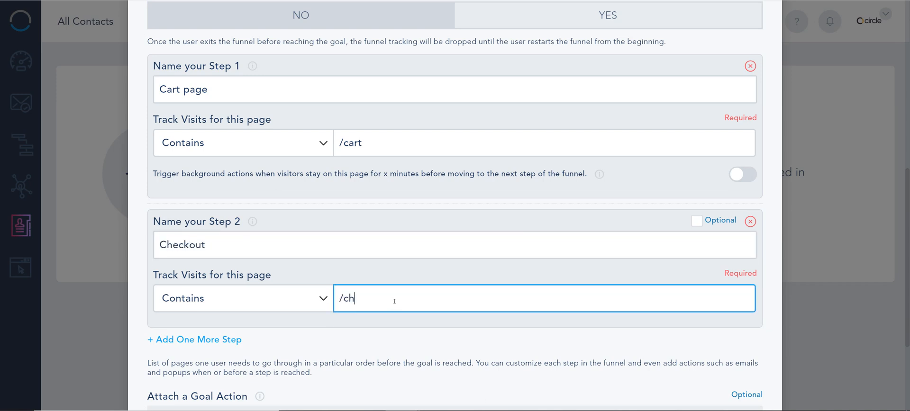
text(eckout)
Review the URL match conditions for the Cart page step and keep Contains.
drag(388, 143, 325, 142)
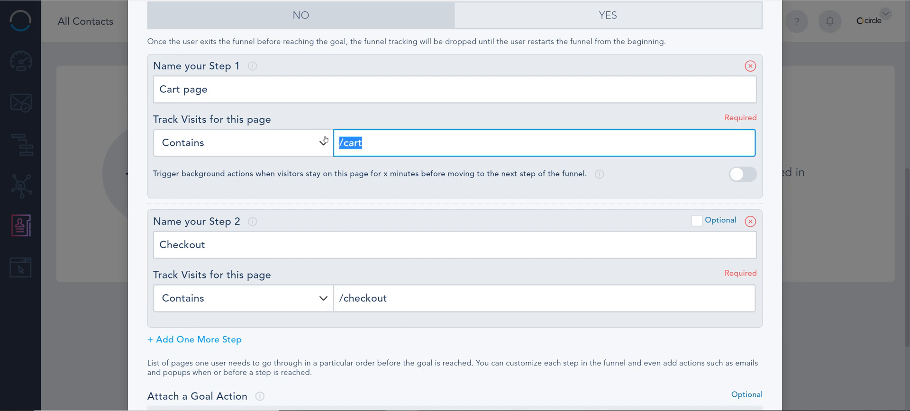
click(305, 151)
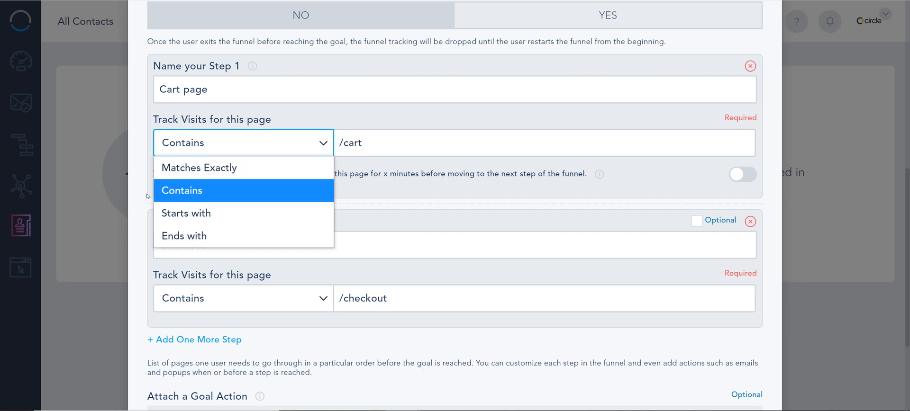
click(212, 186)
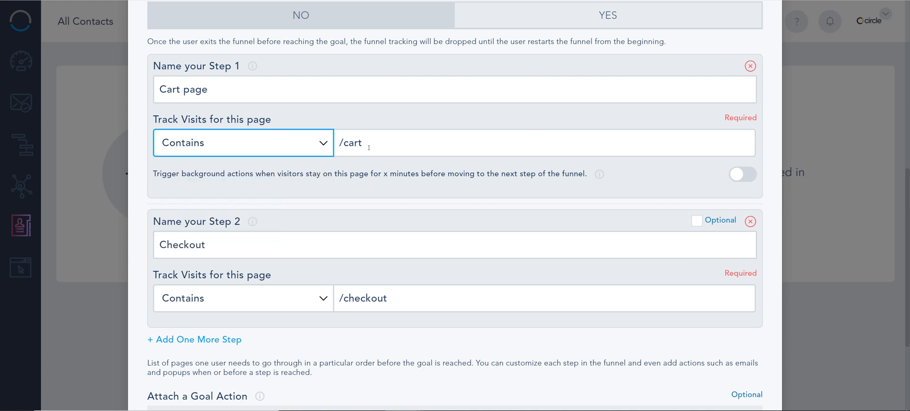
Try appending ?utm_campaign= to the Cart page step's tracked URL and remove it again.
click(370, 147)
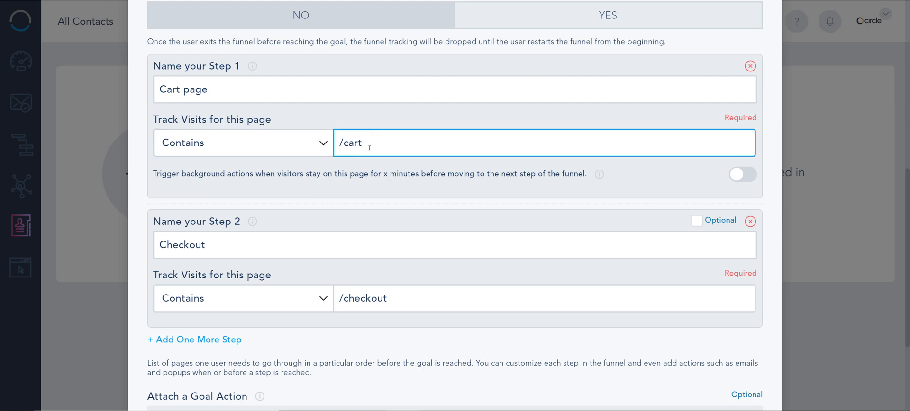
text(?utm_campaign=)
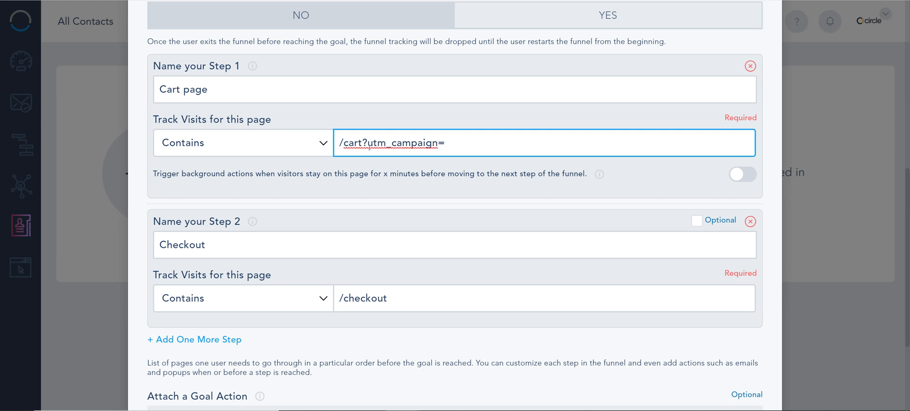
click(364, 142)
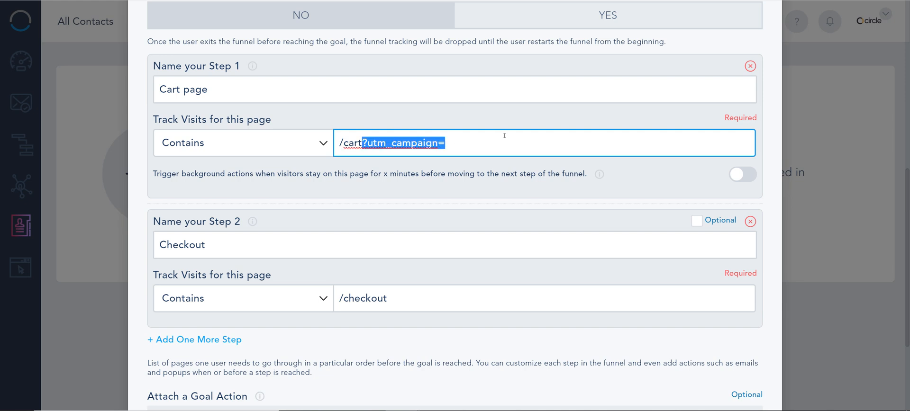
key(BackSpace)
scroll(468, 198, down, 2)
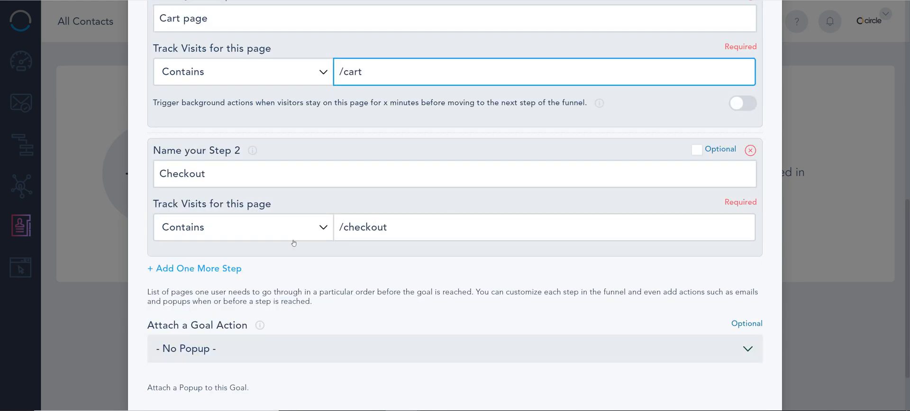
Add a third funnel step named "Thank you" that tracks visits to pages containing /thank-you.
click(241, 269)
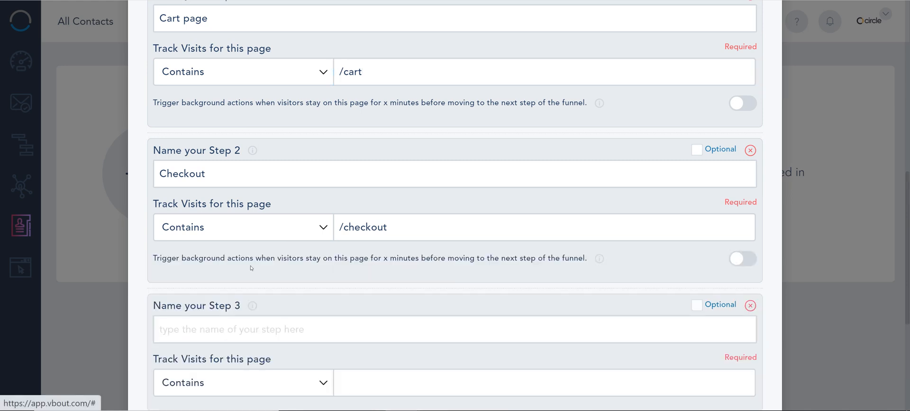
click(313, 334)
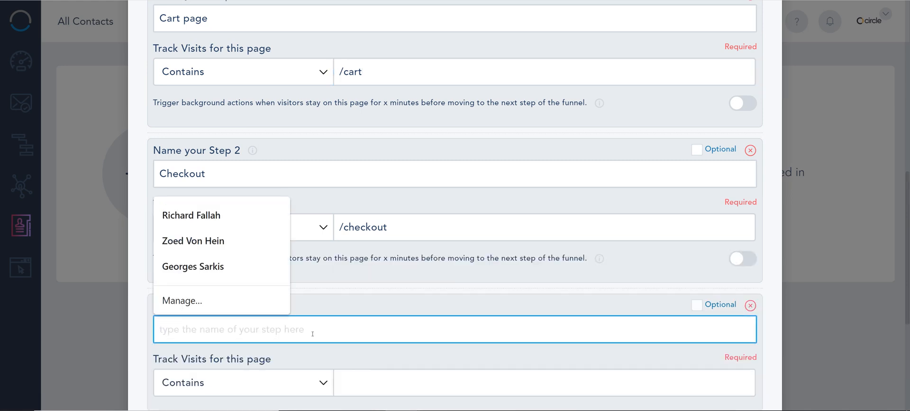
text(Thank)
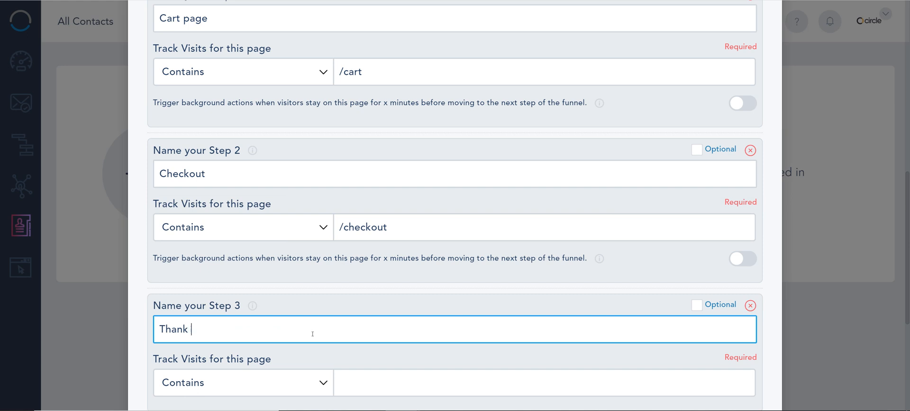
text( you)
click(438, 389)
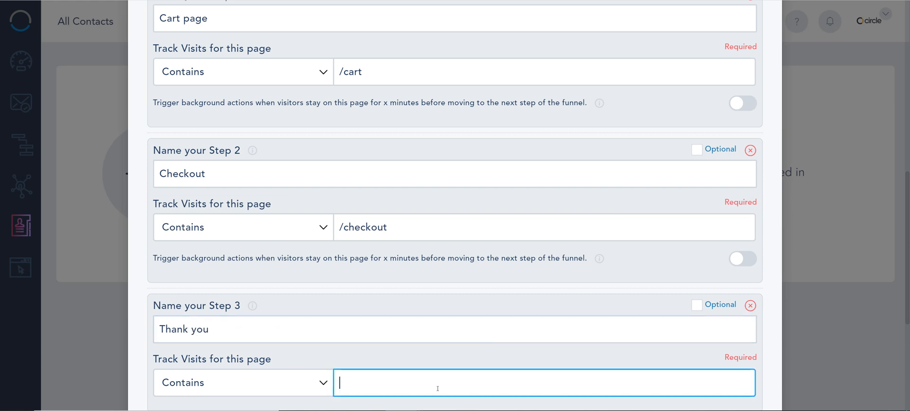
text(th)
key(BackSpace)
key(BackSpace)
text(/thank-you)
Try marking the Checkout funnel step as optional.
scroll(705, 192, up, 2)
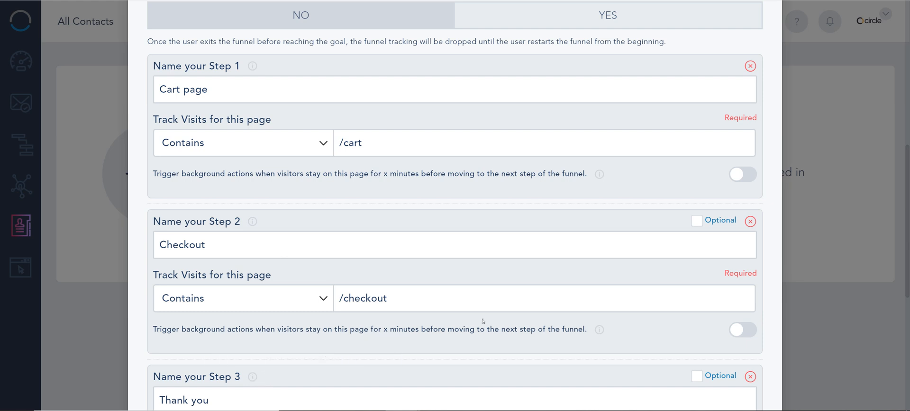
click(696, 222)
scroll(500, 285, down, 5)
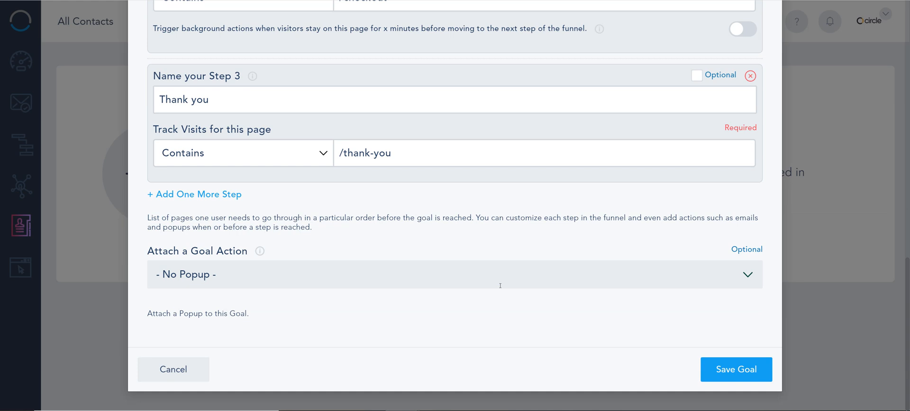
Rename the goal as "completed purchase".
scroll(500, 286, up, 3)
scroll(501, 285, up, 10)
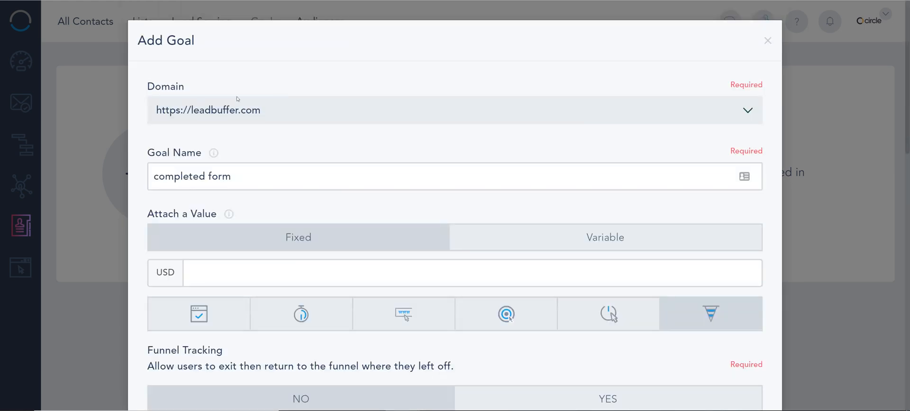
scroll(441, 249, down, 5)
scroll(455, 250, up, 5)
drag(209, 173, 242, 168)
text(purchase)
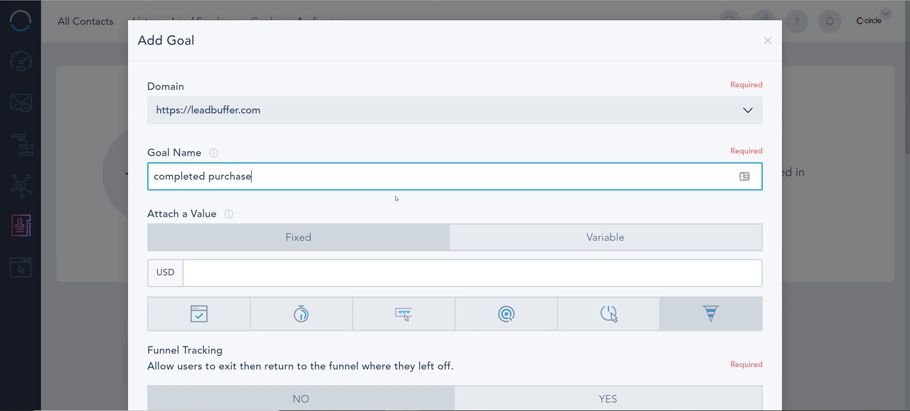
Save the funnel goal and return to the list of goals.
scroll(650, 266, down, 5)
scroll(650, 266, down, 5)
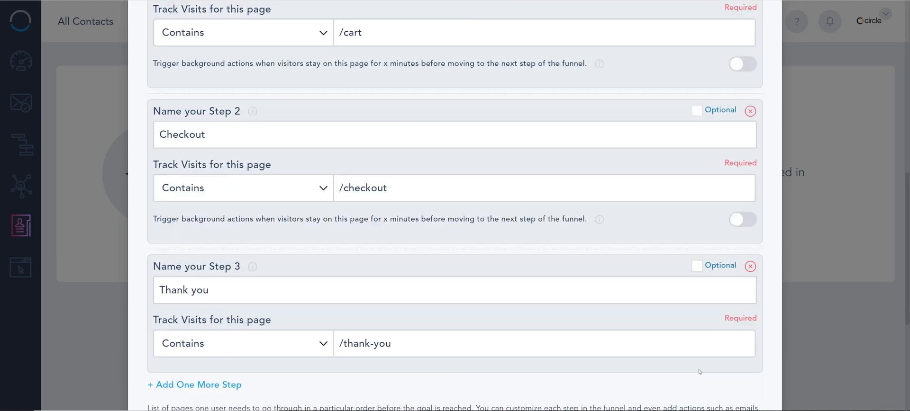
click(730, 356)
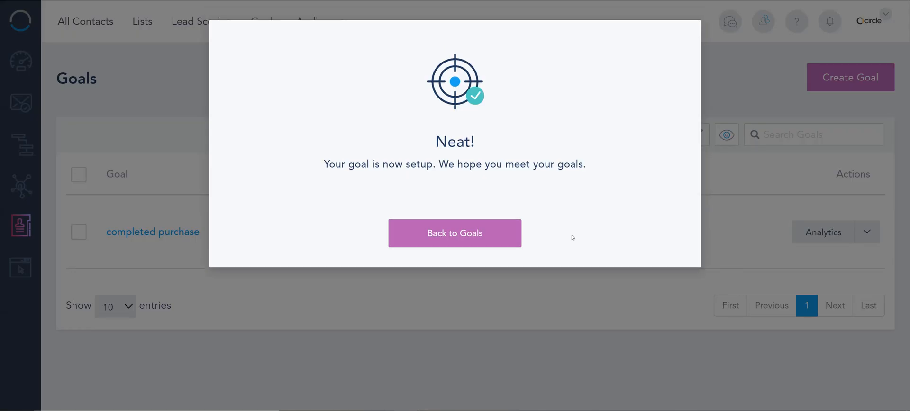
click(491, 235)
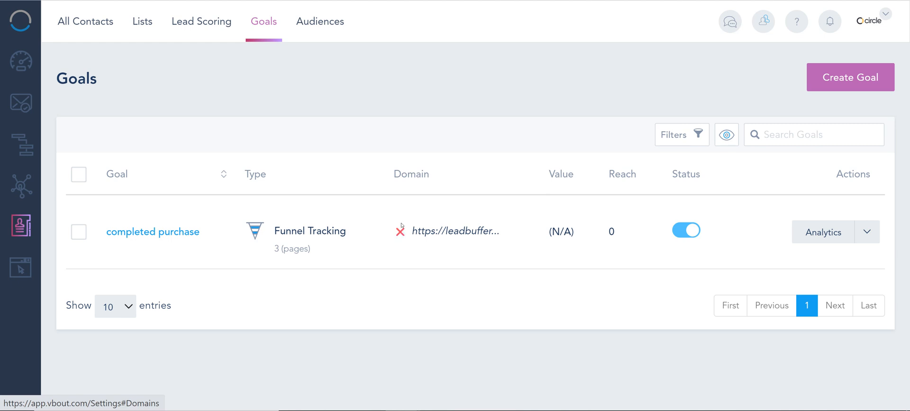
Open the completed purchase goal's analytics and examine the funnel chart, conversion figures, visitor charts and contacts table.
click(814, 239)
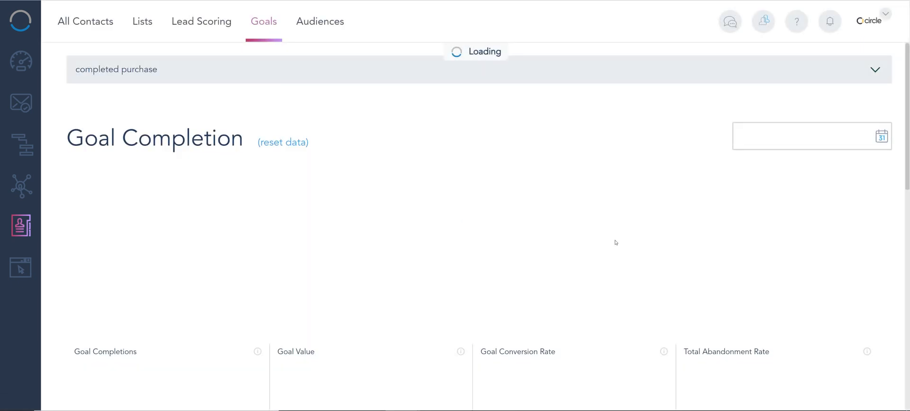
scroll(522, 213, down, 2)
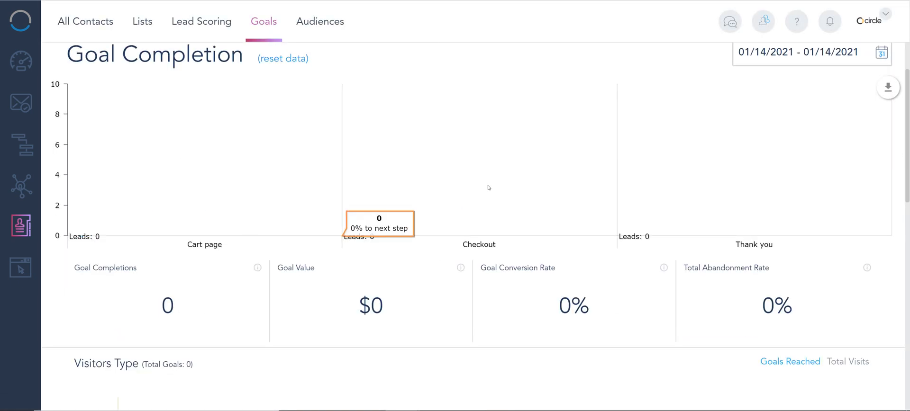
scroll(624, 223, down, 10)
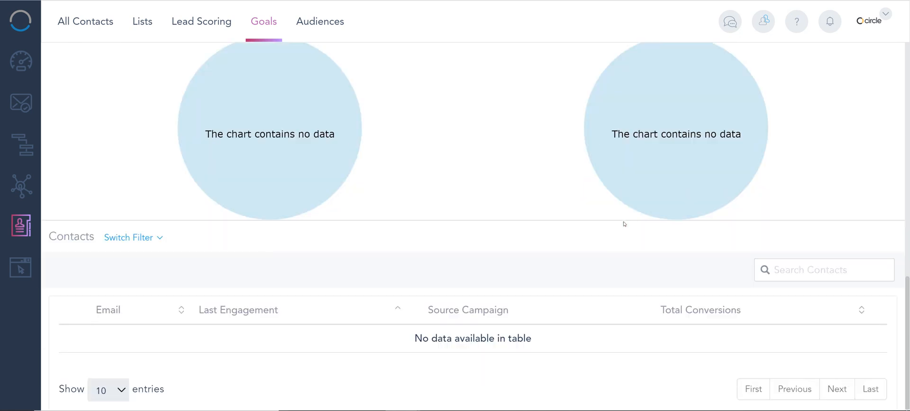
scroll(624, 222, up, 12)
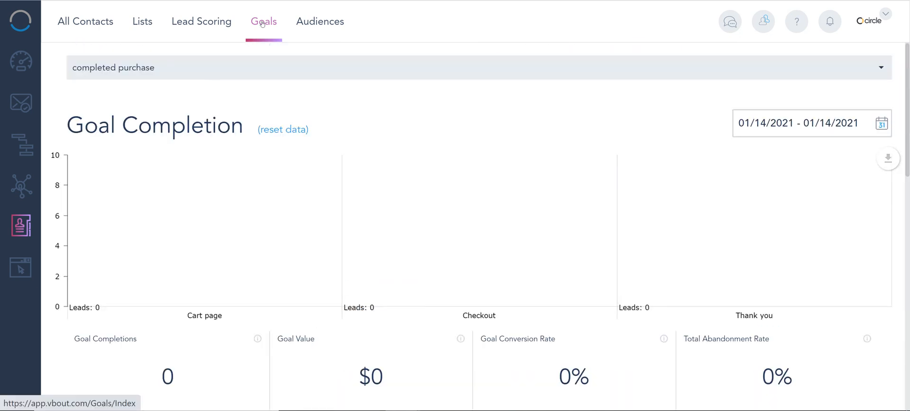
Open the profile of the second contact in All Contacts and examine the activity timeline and its filter options.
click(103, 25)
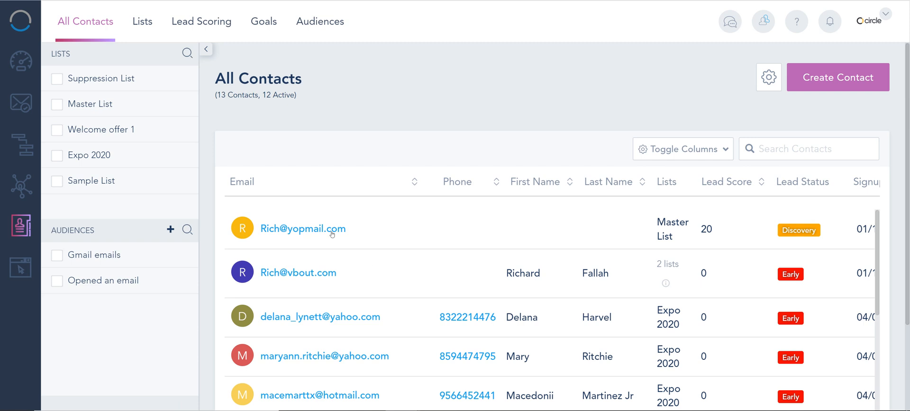
click(310, 275)
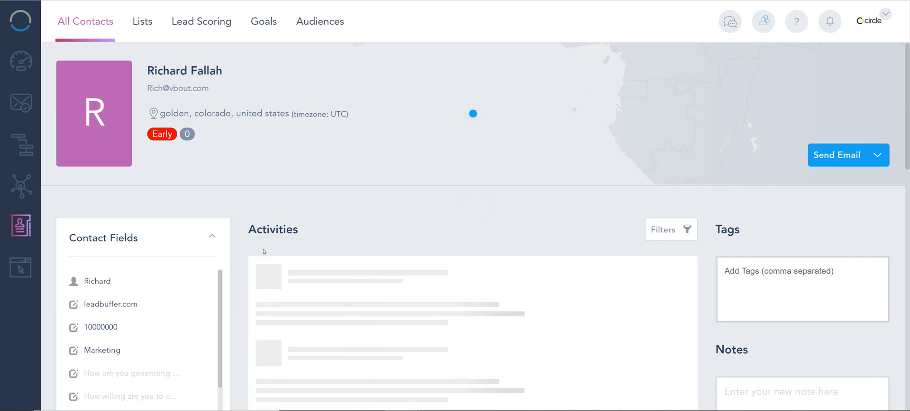
scroll(568, 177, down, 2)
click(673, 159)
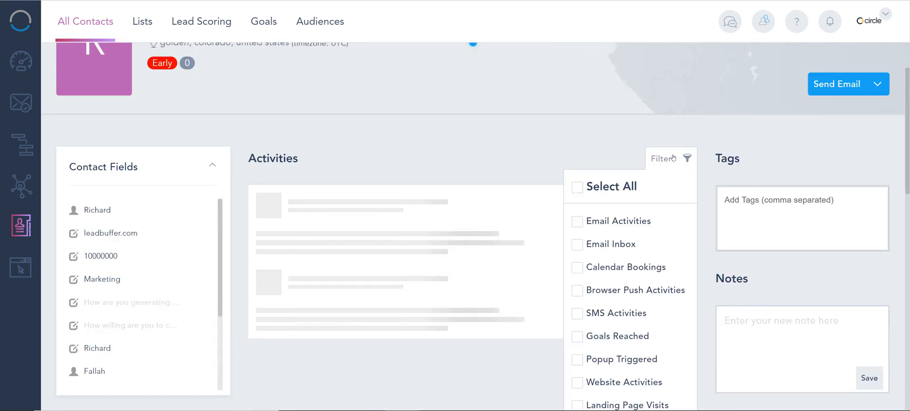
scroll(659, 204, down, 3)
scroll(651, 234, down, 1)
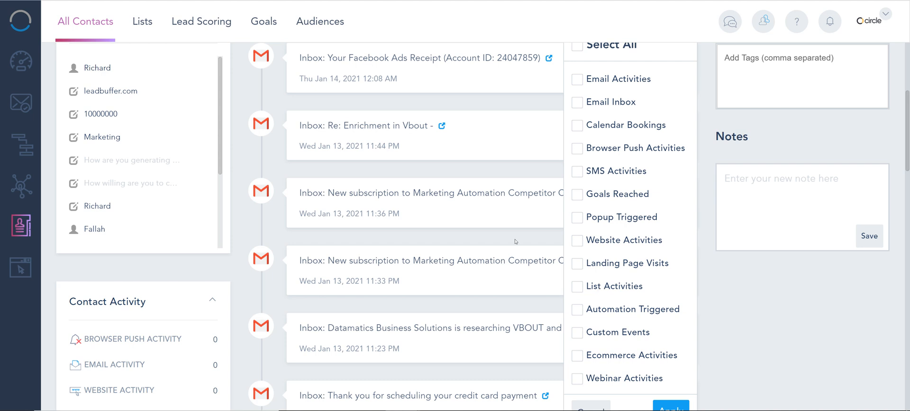
scroll(516, 241, up, 5)
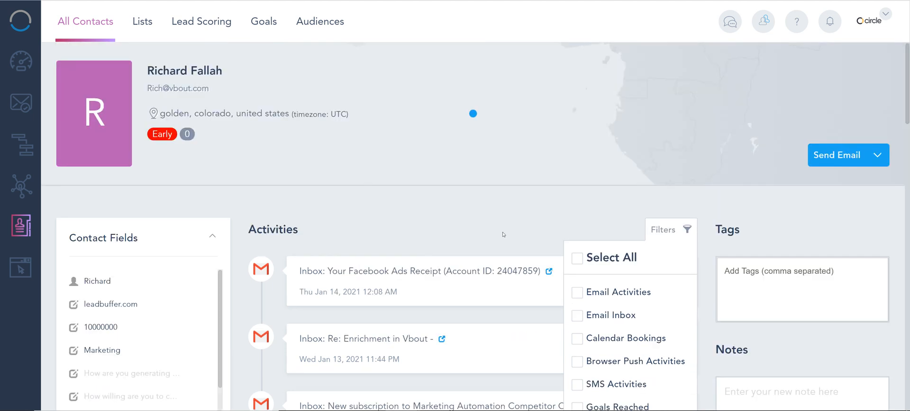
View the action triggers offered for a new lead score, close the form without adding one and go back to Goals.
click(208, 22)
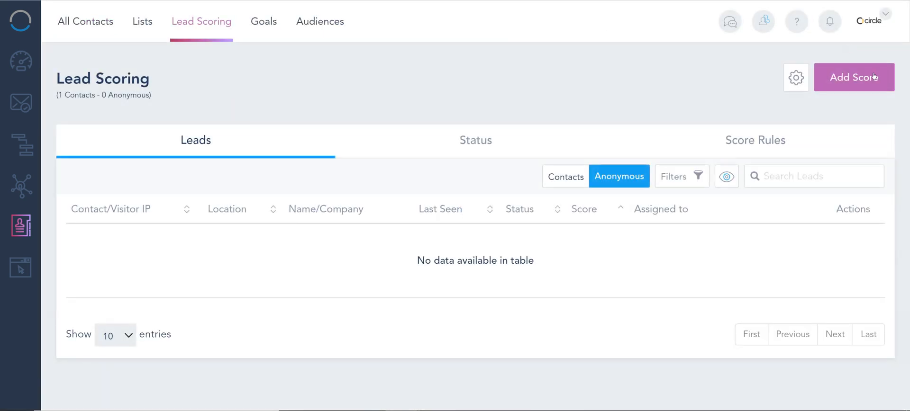
click(874, 77)
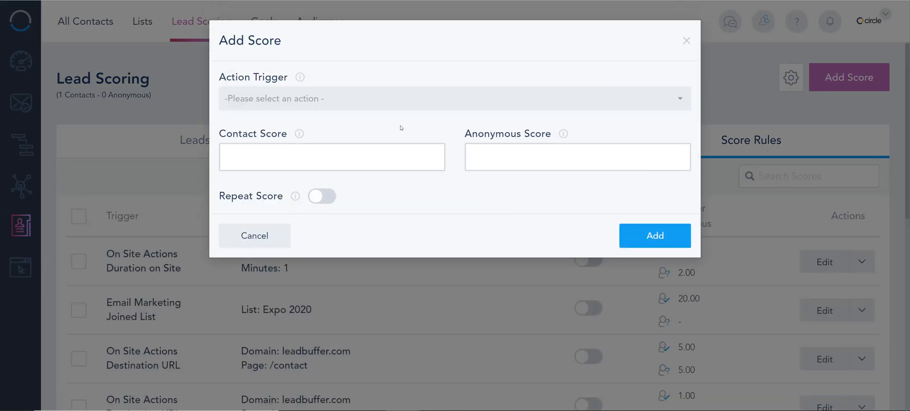
click(377, 98)
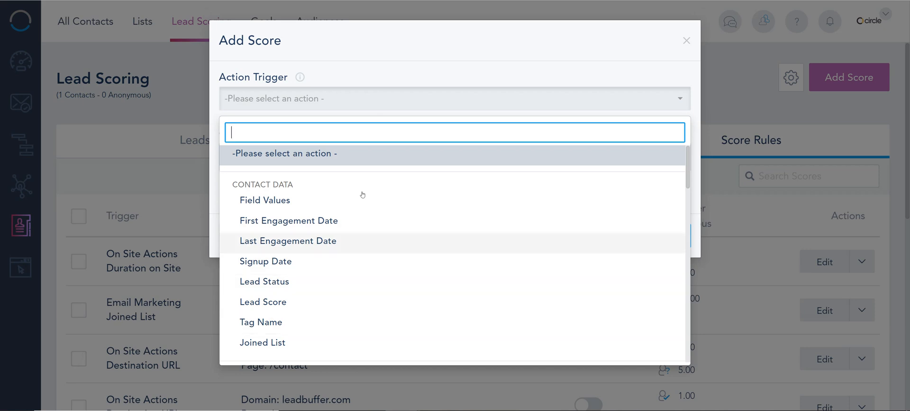
click(630, 31)
double_click(684, 43)
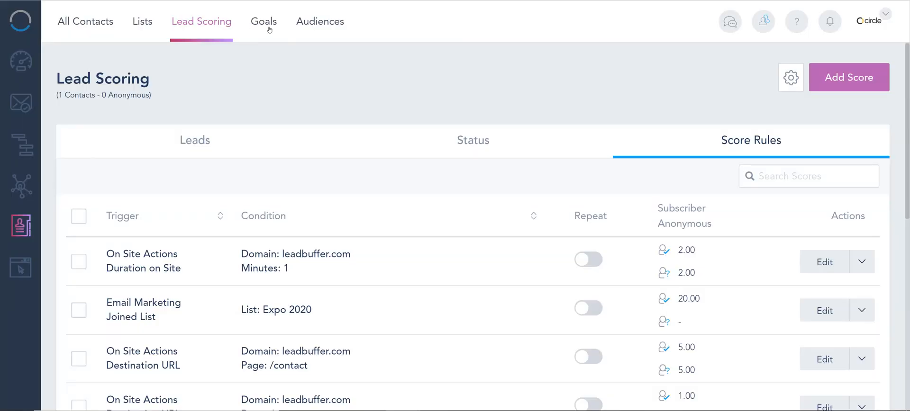
click(266, 27)
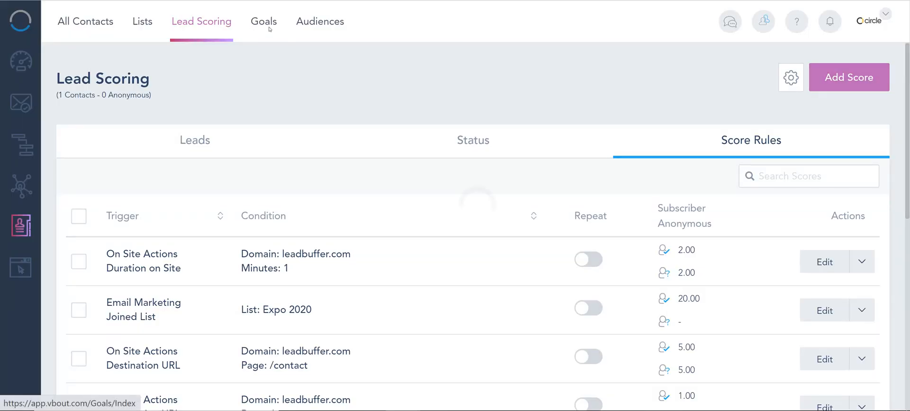